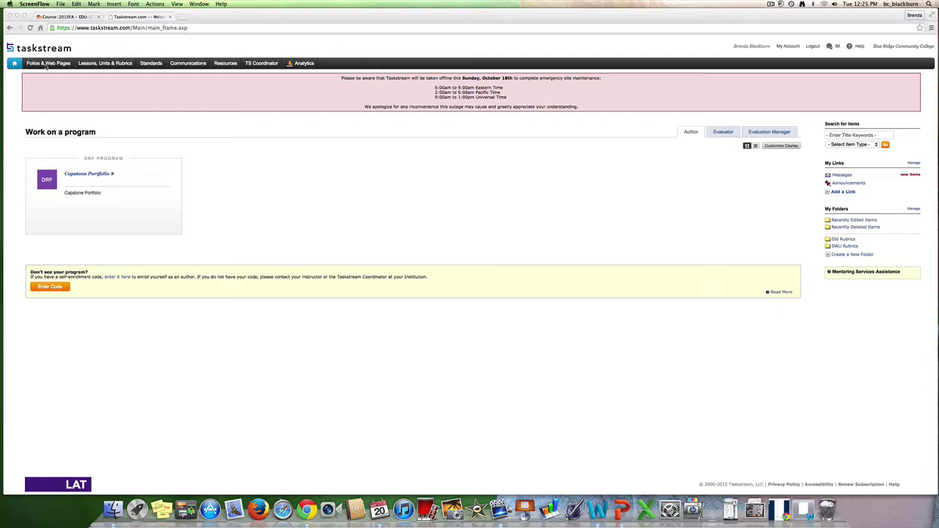
Enter 'Preservice Professional Portfolio' as the title for a new folio
click(46, 64)
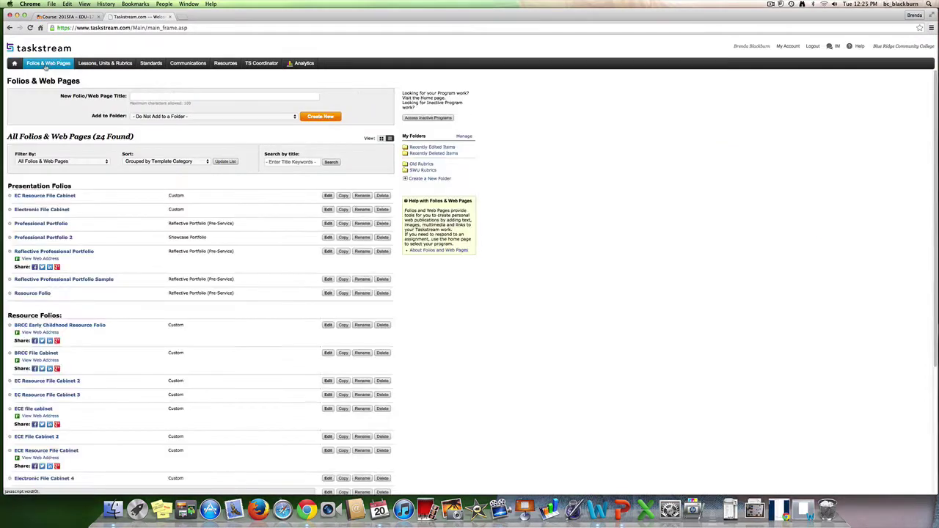
click(139, 97)
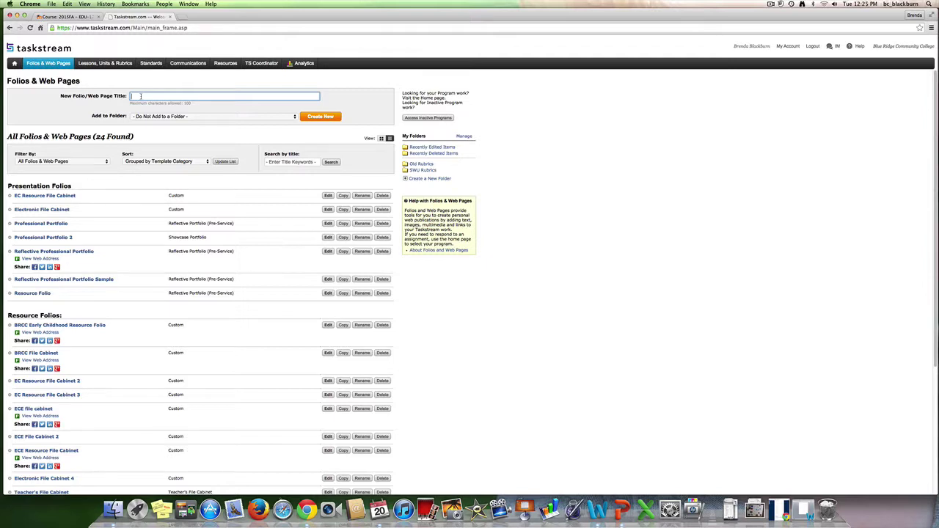
text(Preservice Professional Por)
text(tfolio)
Create the folio from the general-purpose Reflective Portfolio (Pre-Service) template
click(320, 116)
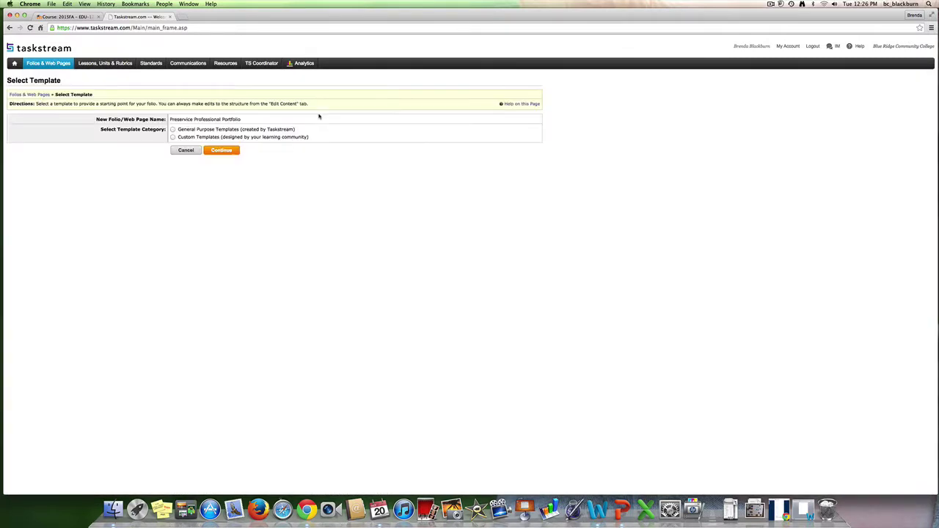
click(173, 129)
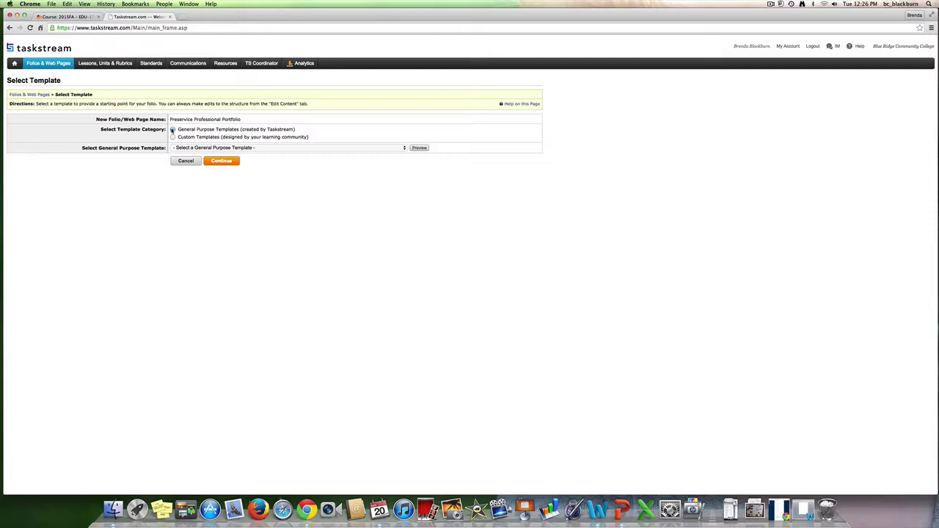
click(405, 148)
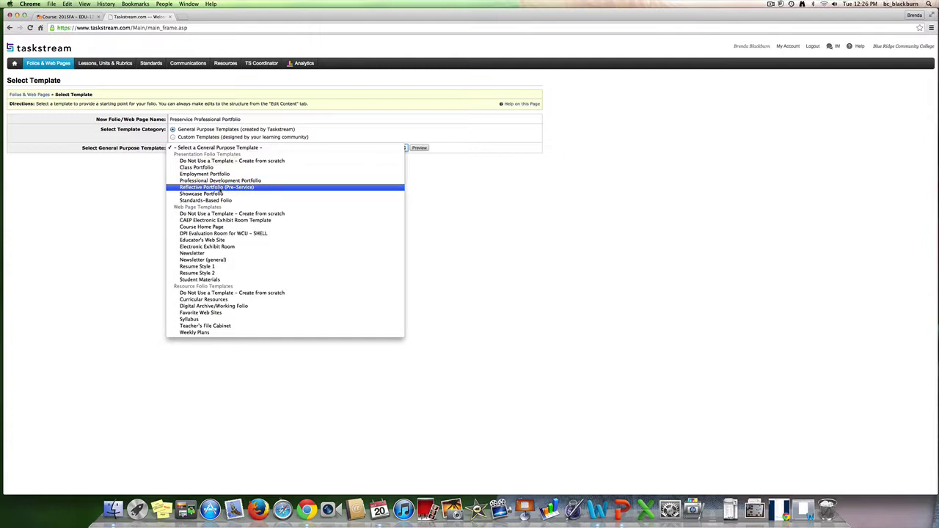
click(226, 189)
click(220, 162)
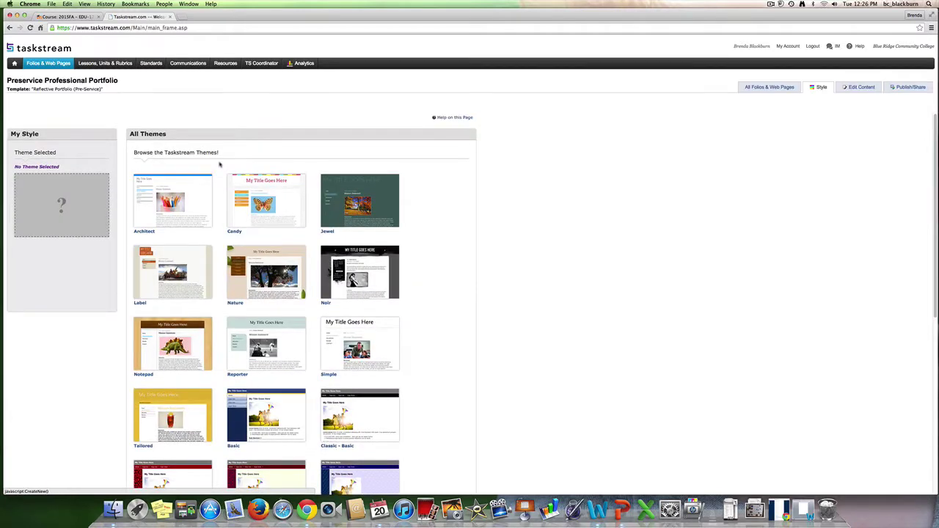
Choose the Stripes theme from the theme gallery
scroll(347, 357, down, 4)
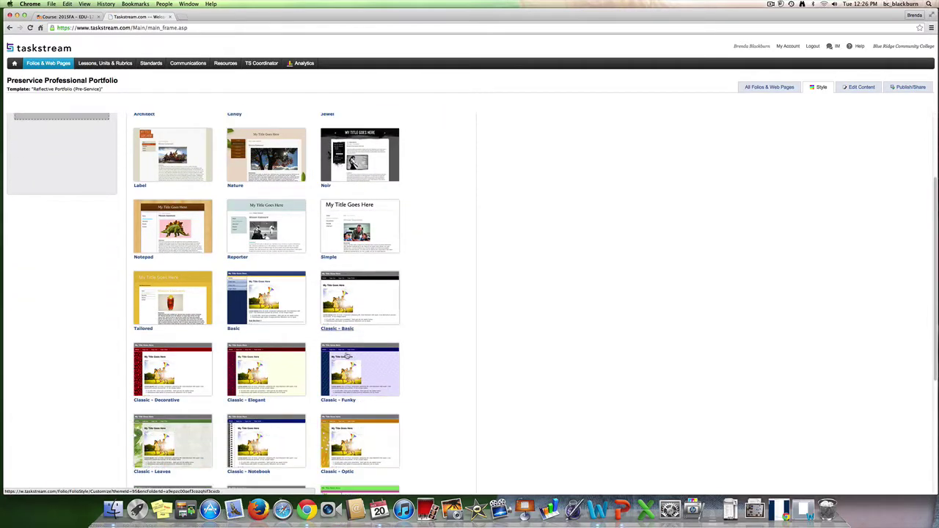
scroll(347, 357, down, 7)
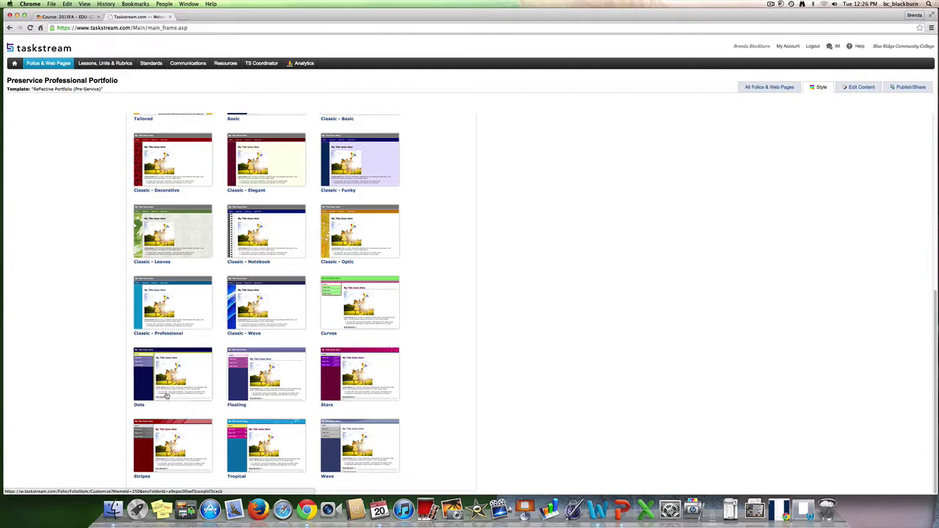
click(152, 445)
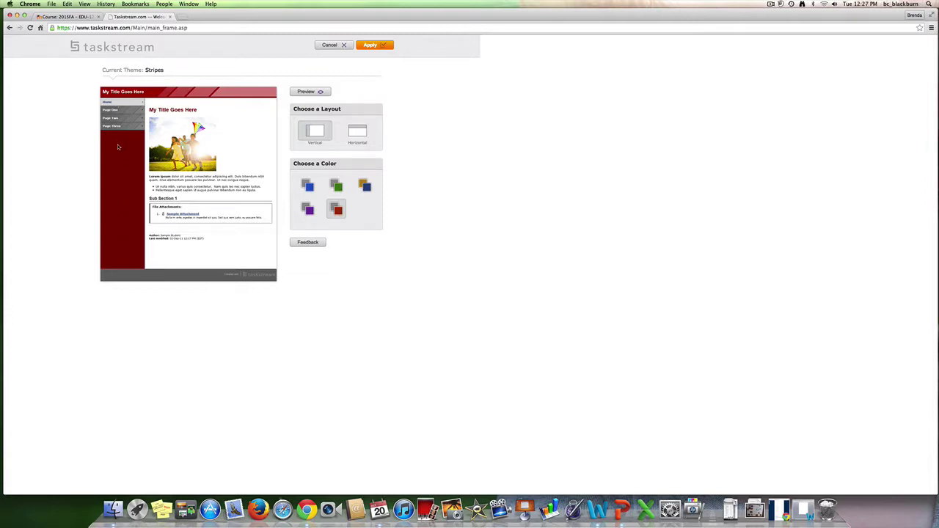
Preview the horizontal layout, revert to vertical, and apply the Stripes theme
click(361, 135)
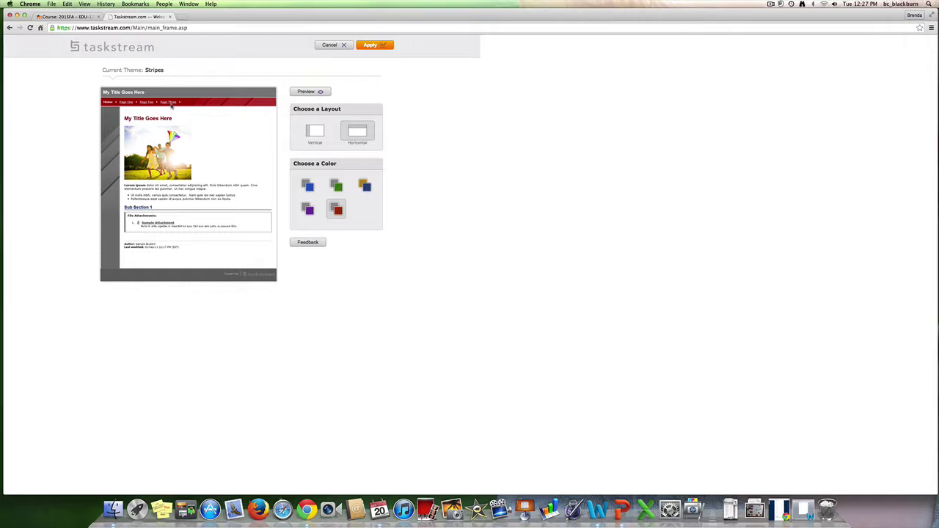
click(315, 134)
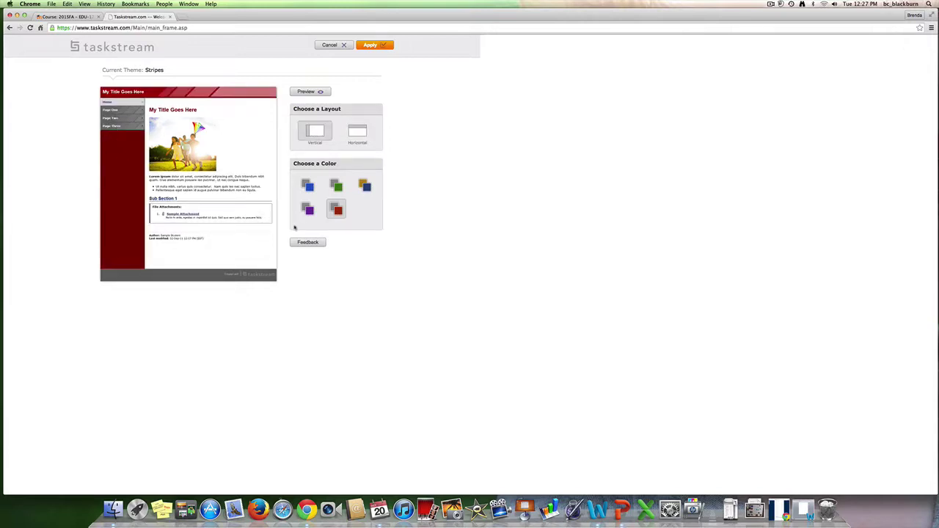
click(371, 46)
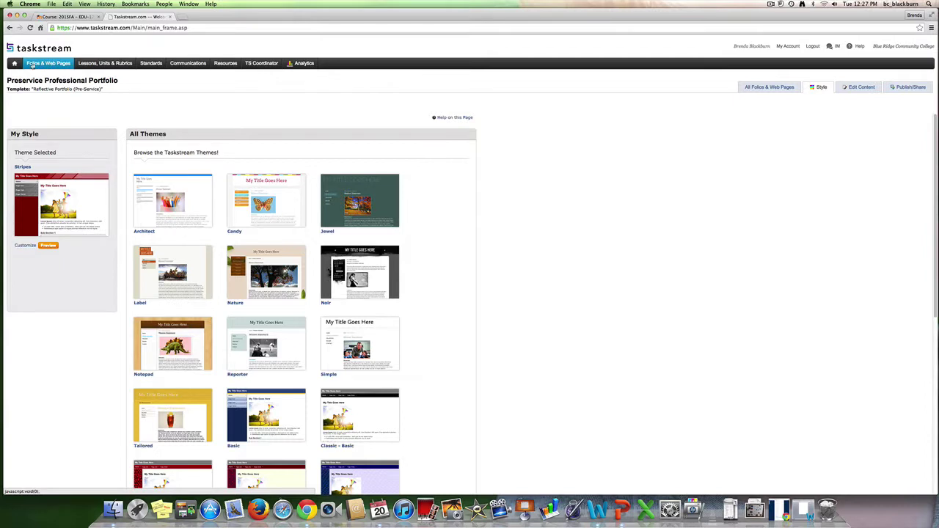
Open the Preservice Professional Portfolio from the Folios & Web Pages list
click(50, 63)
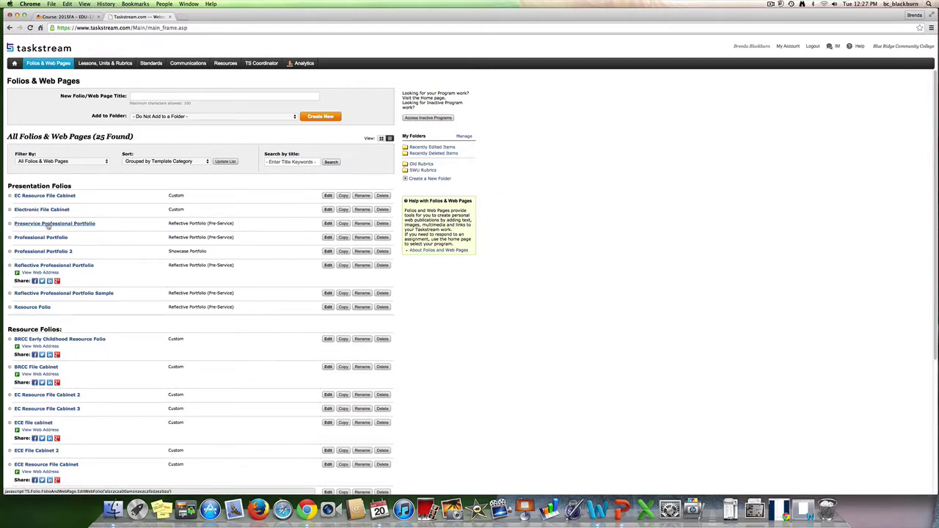
click(48, 224)
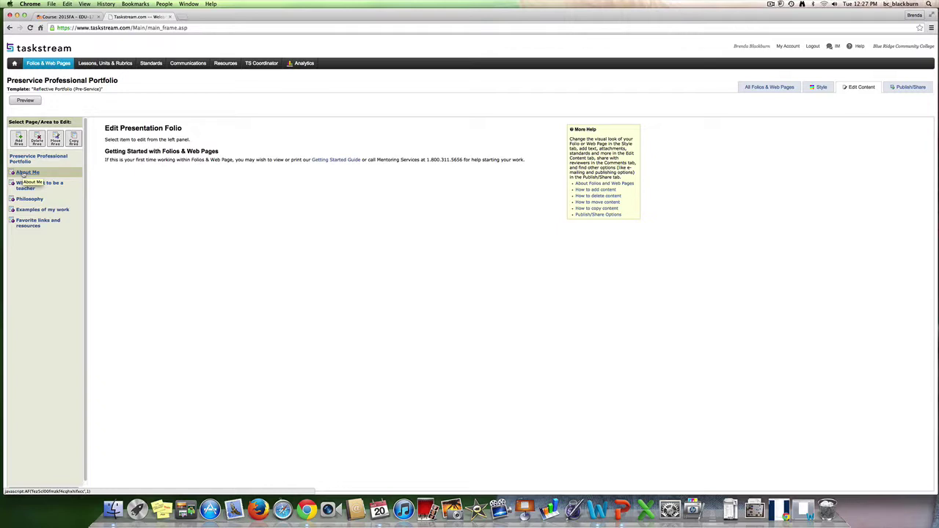
Open About Me's main text for editing and save it back unchanged
click(22, 174)
click(27, 173)
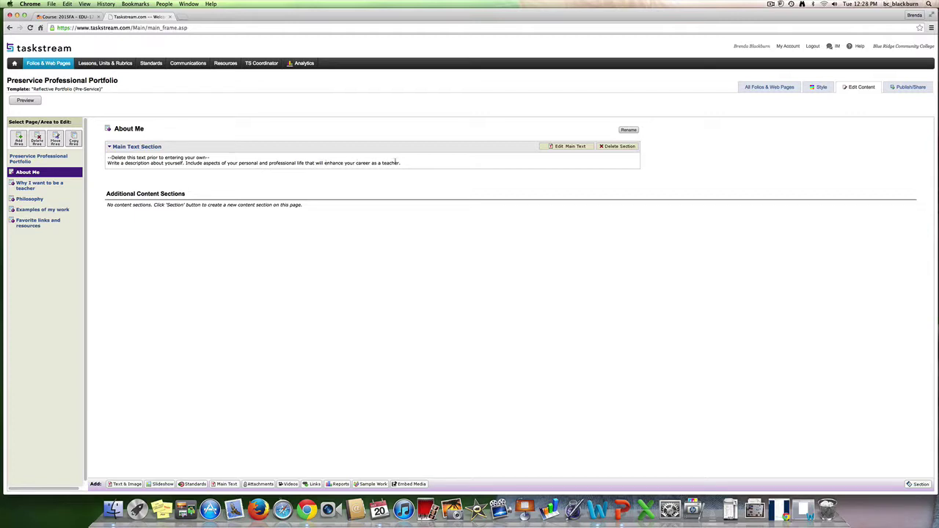
click(574, 147)
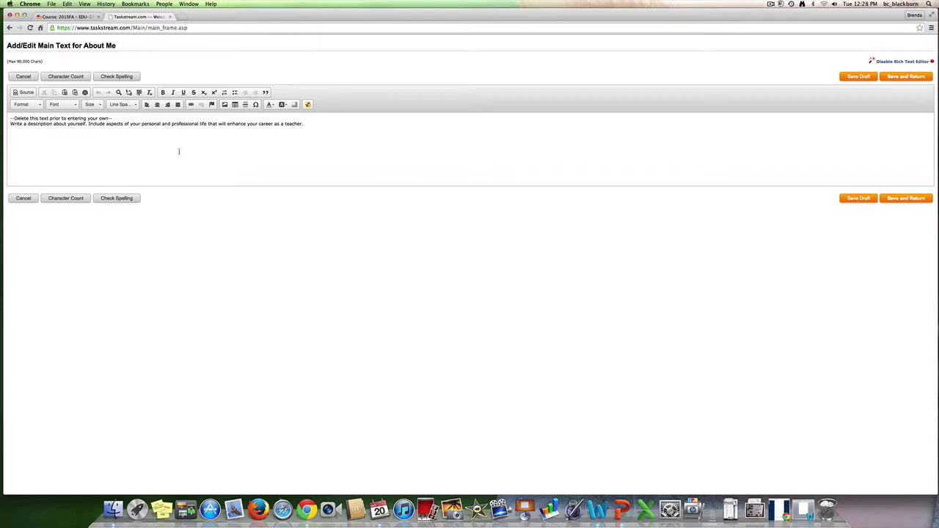
click(906, 200)
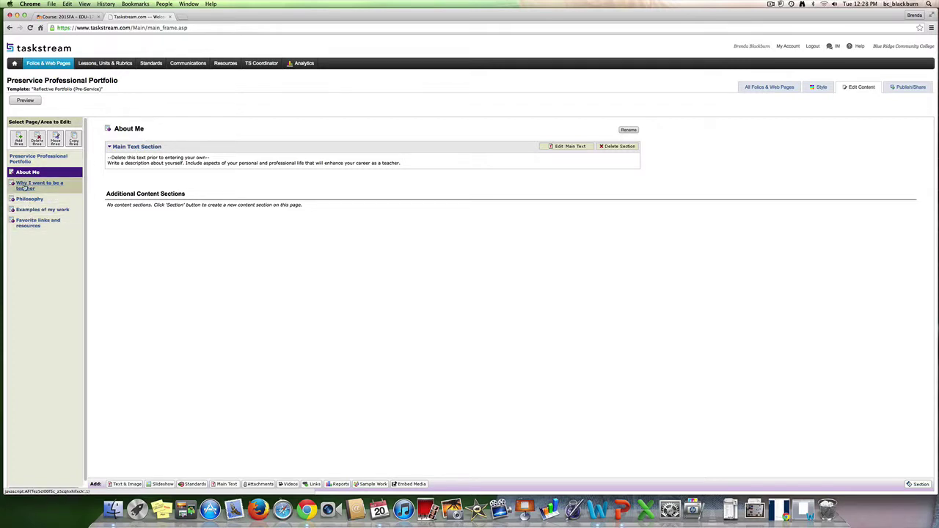
Review the 'Why I want to be a teacher' and Philosophy pages, then go to Moodle
click(24, 186)
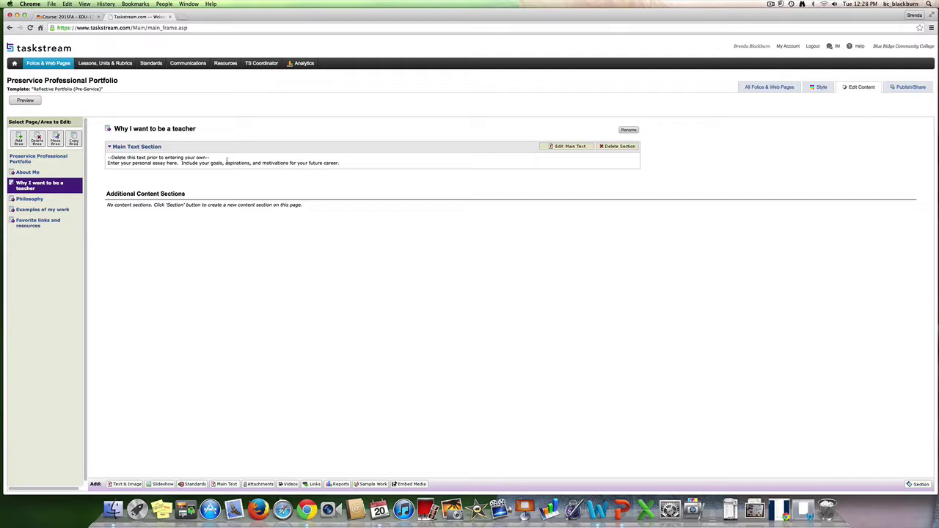
click(29, 199)
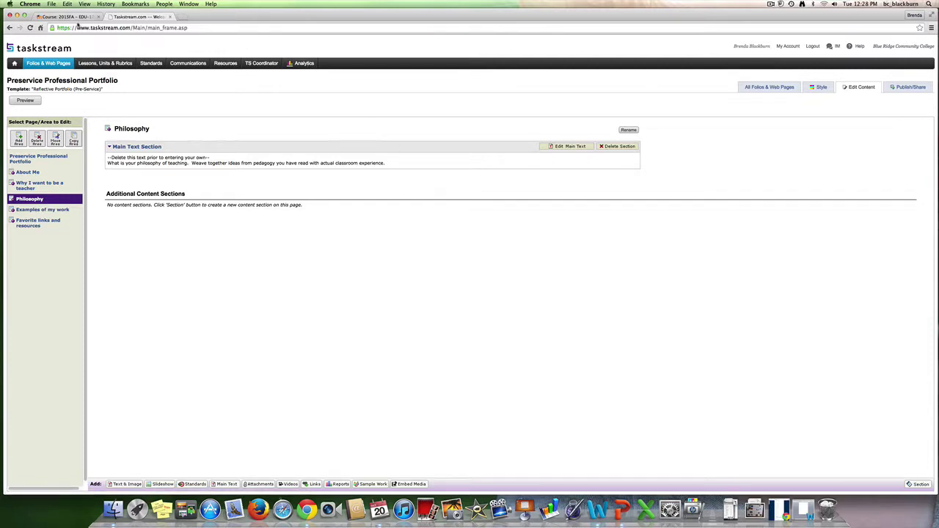
click(80, 16)
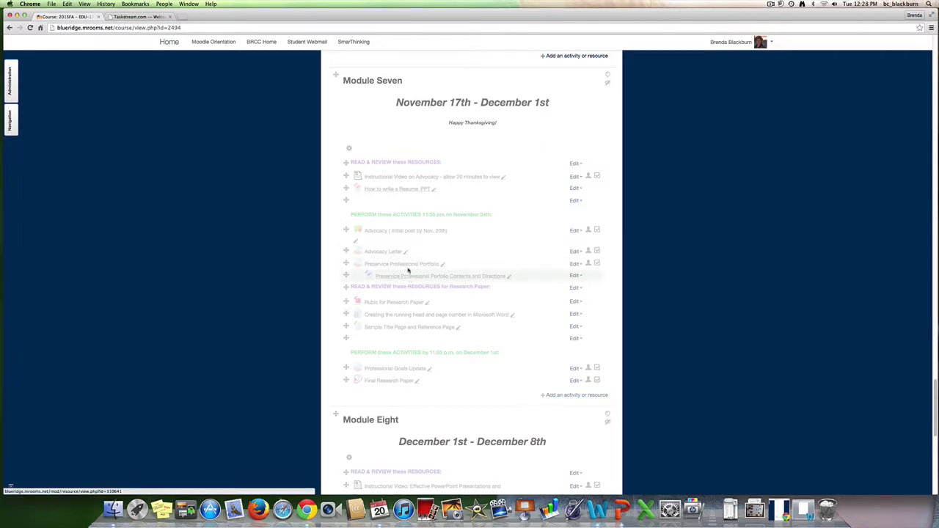
Read the Moodle portfolio assignment directions, then return to the Taskstream portfolio
click(408, 266)
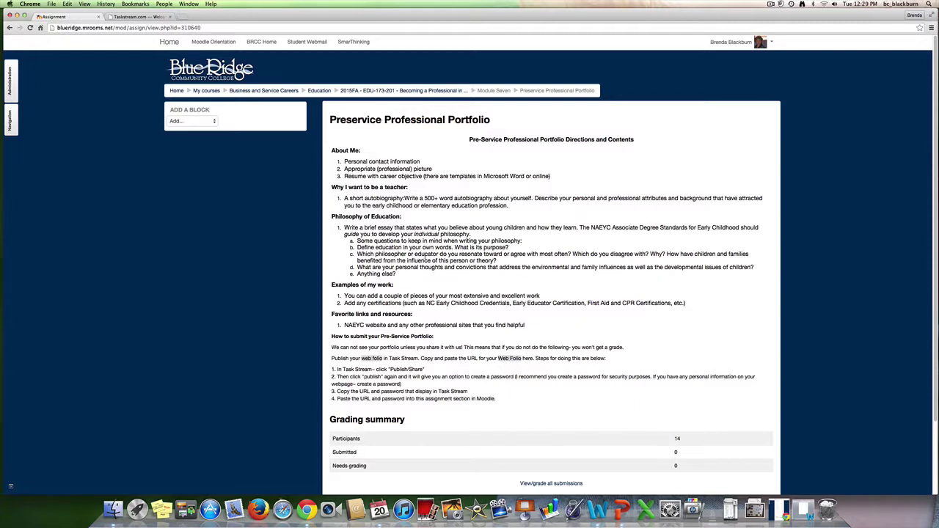
click(139, 17)
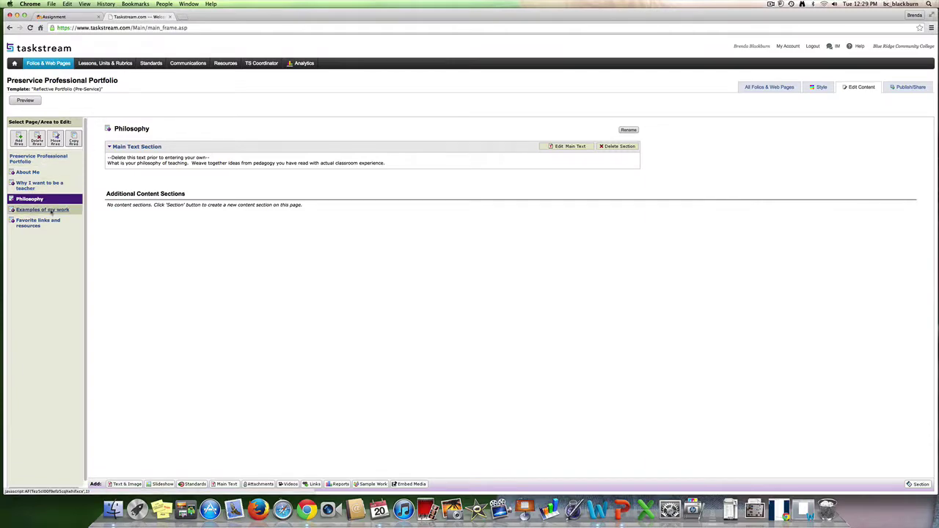
View the Examples of my work page, then return to the Moodle assignment directions
click(51, 211)
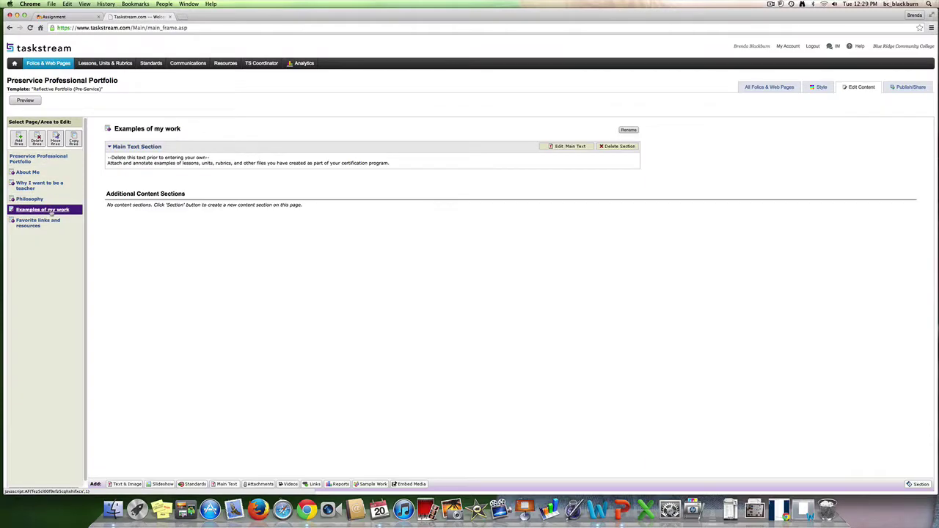
click(66, 16)
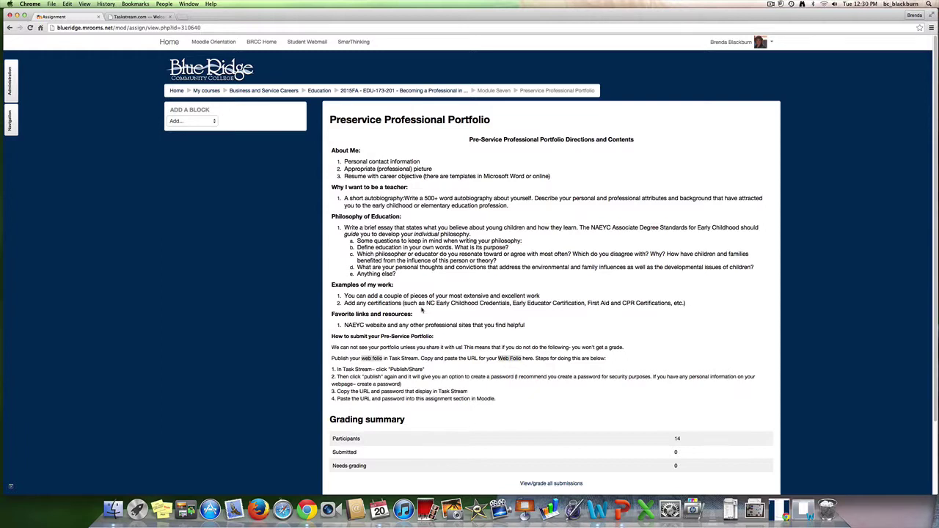
Return to the Taskstream editor and select the Favorite links and resources page
click(138, 16)
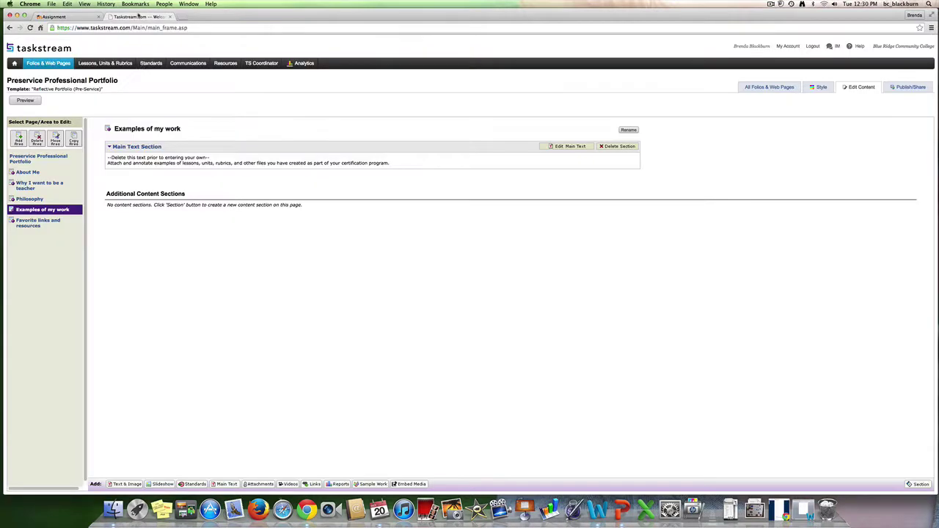
click(46, 225)
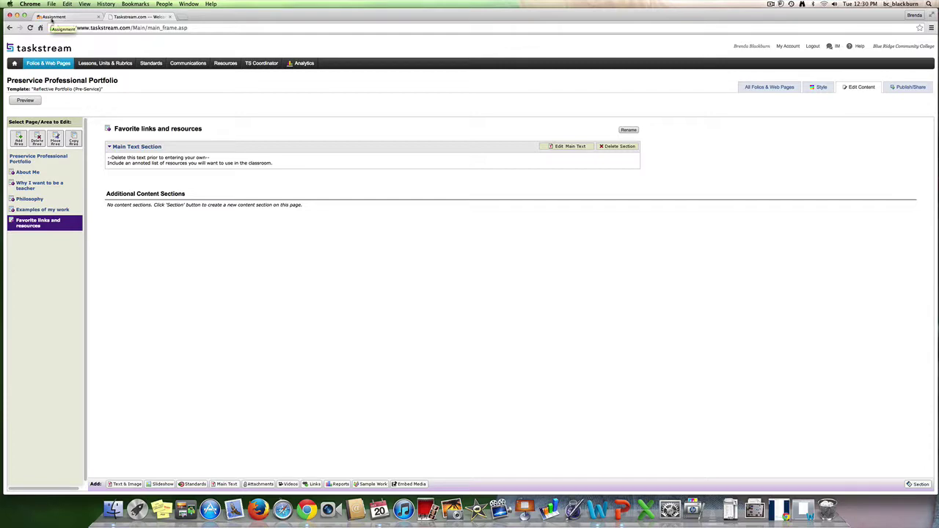
click(52, 20)
scroll(402, 336, down, 2)
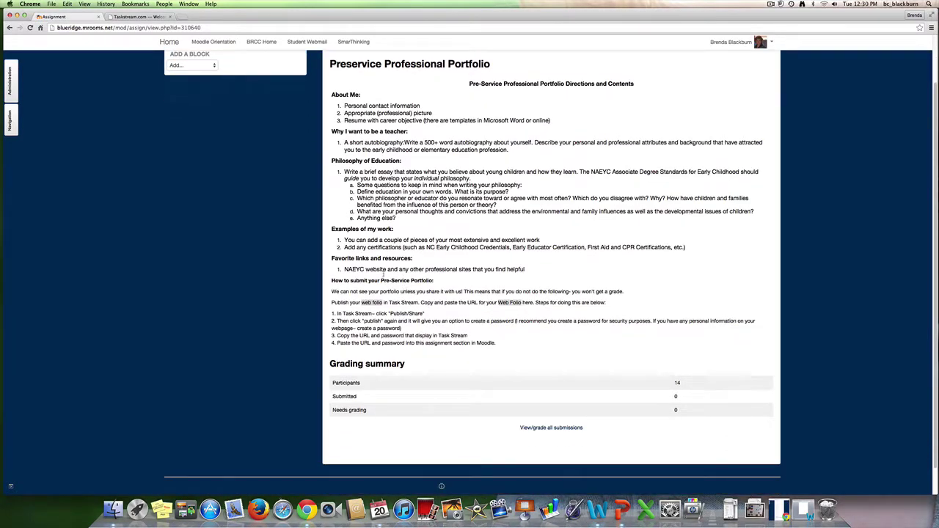
scroll(382, 291, up, 2)
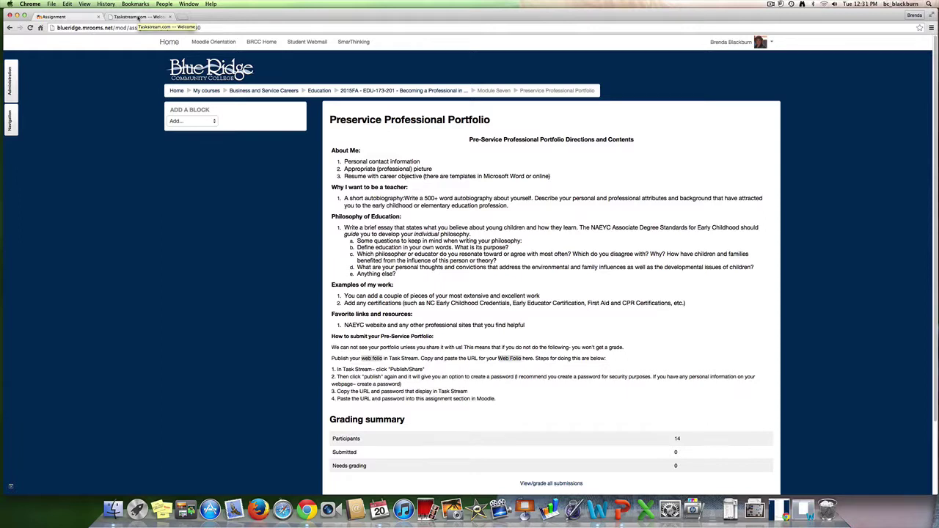
click(138, 18)
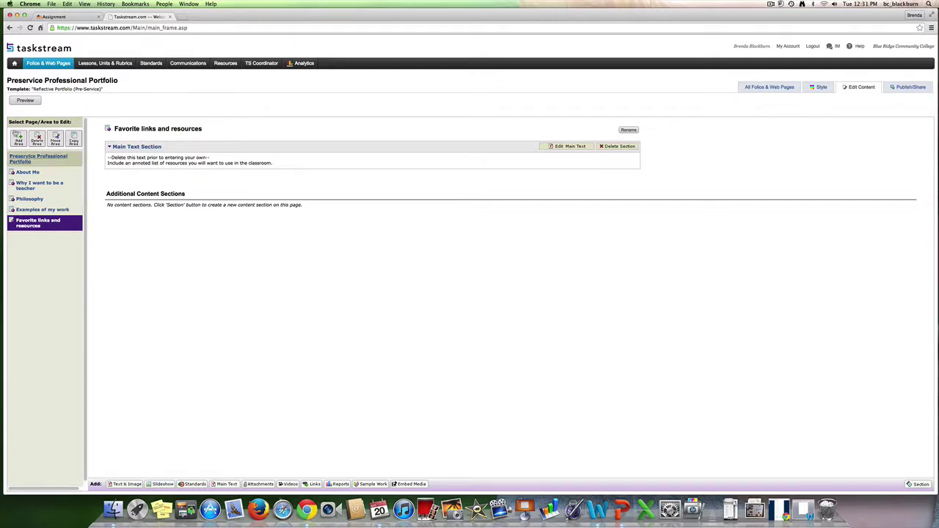
Preview the Home, About Me, Why I want to be a teacher, Philosophy and Examples of my work pages, then return to the editor
click(25, 99)
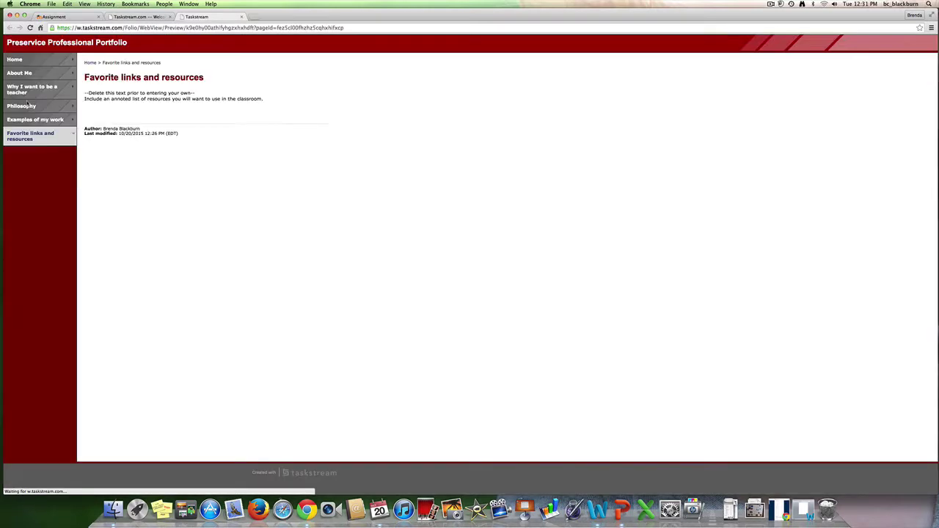
click(33, 61)
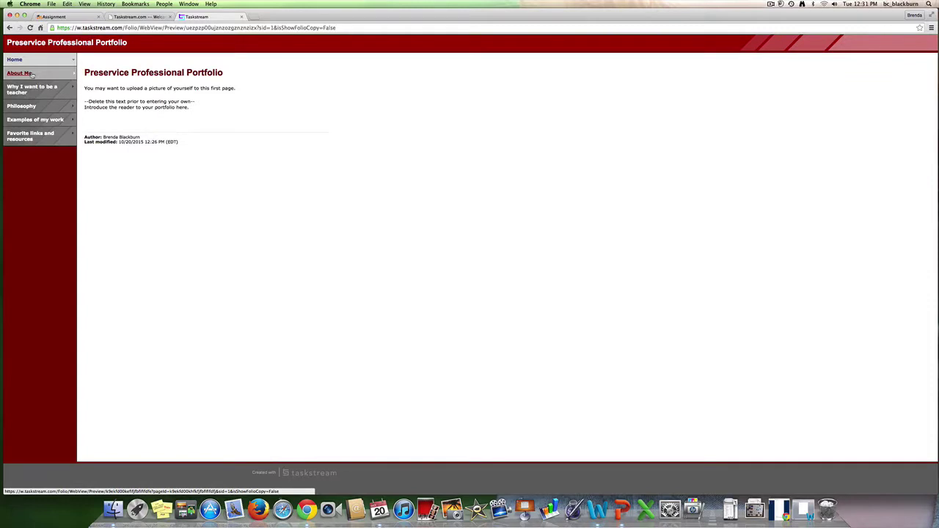
click(32, 75)
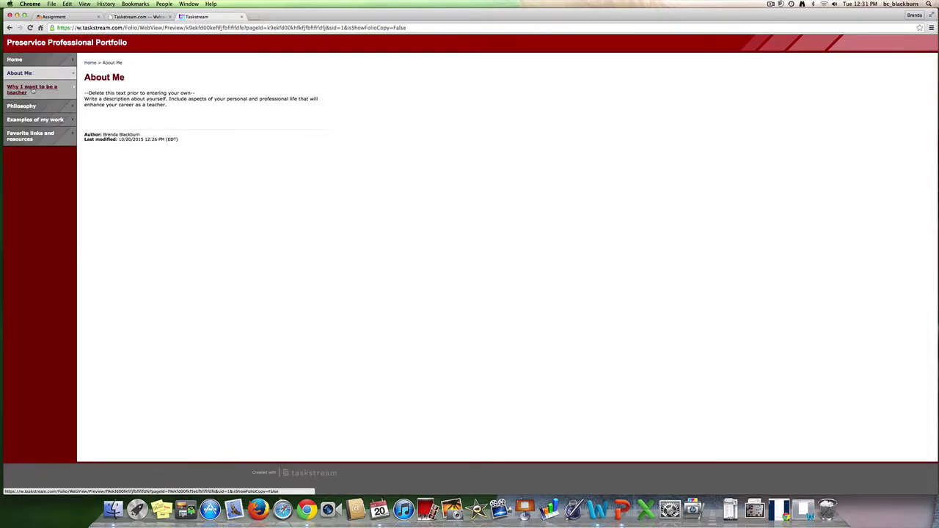
click(32, 90)
click(33, 111)
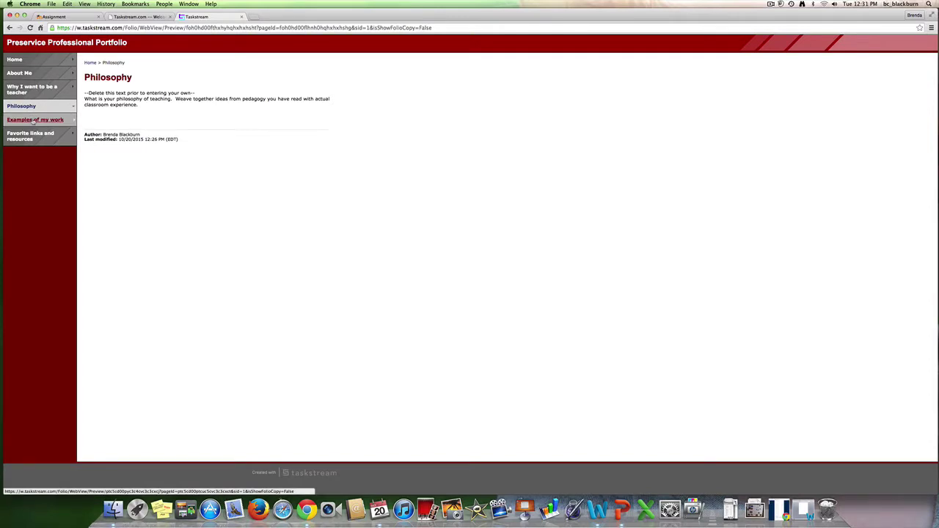
click(34, 121)
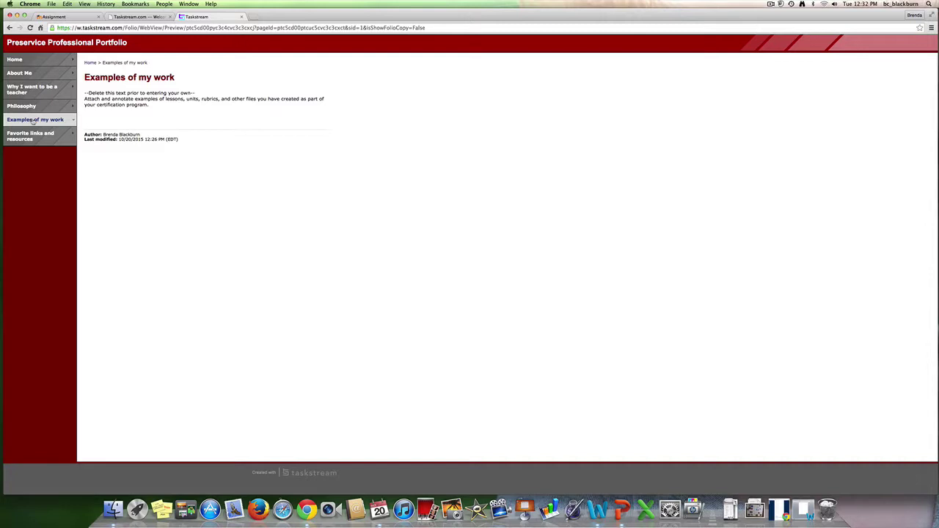
click(141, 16)
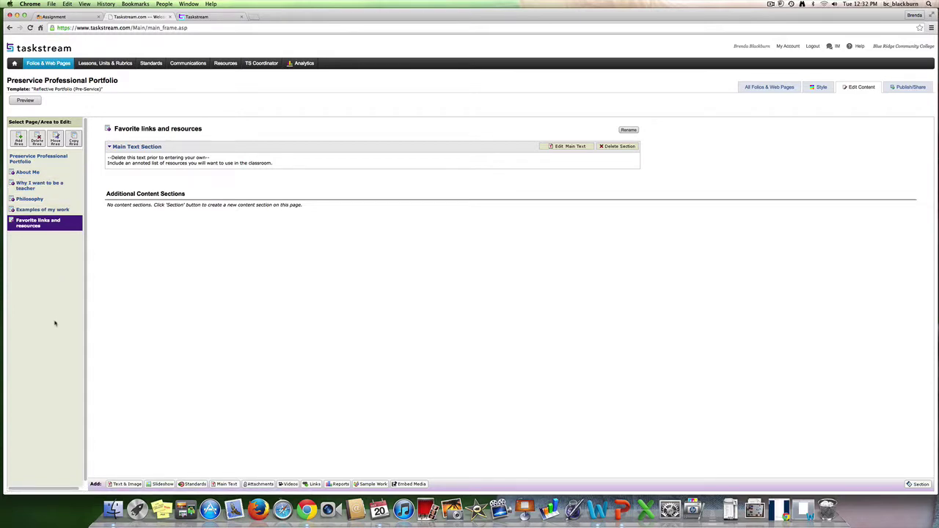
From Publish/Share, publish the portfolio to the web with Require password on and a password entered
click(909, 88)
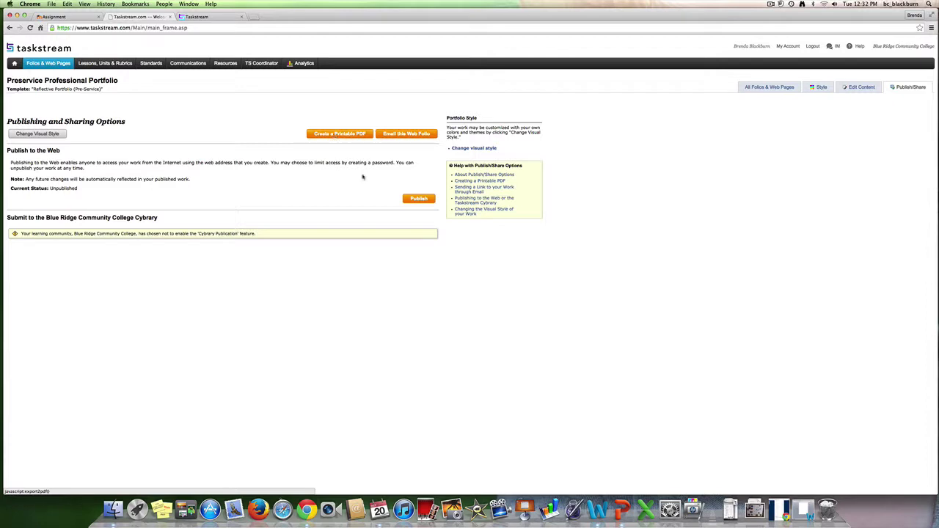
click(417, 199)
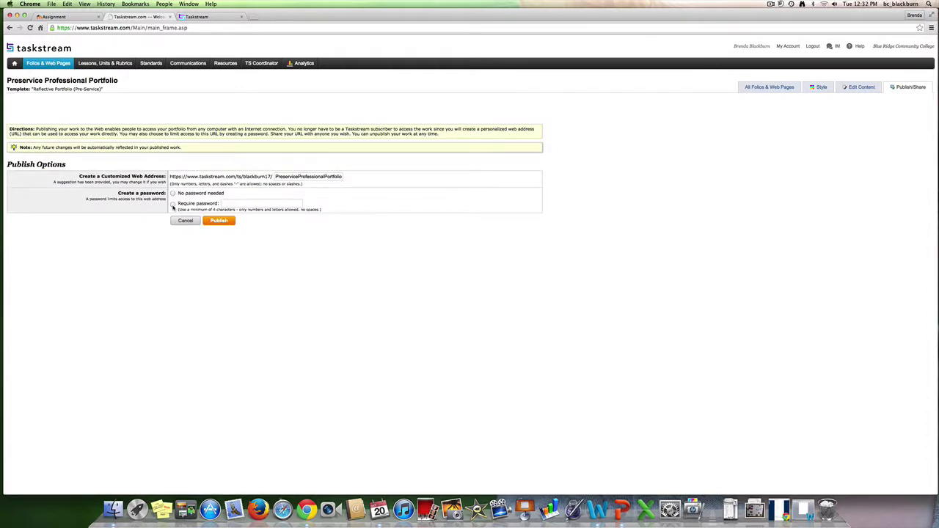
click(232, 203)
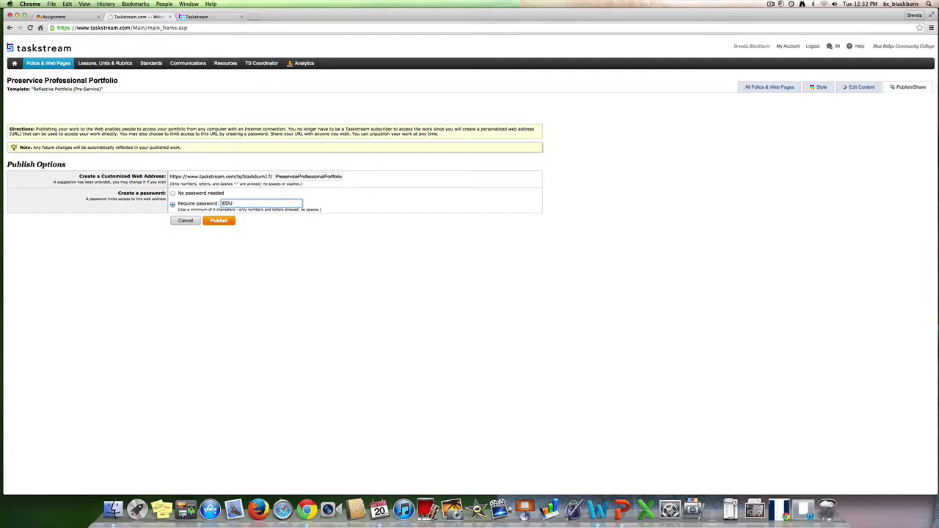
click(223, 222)
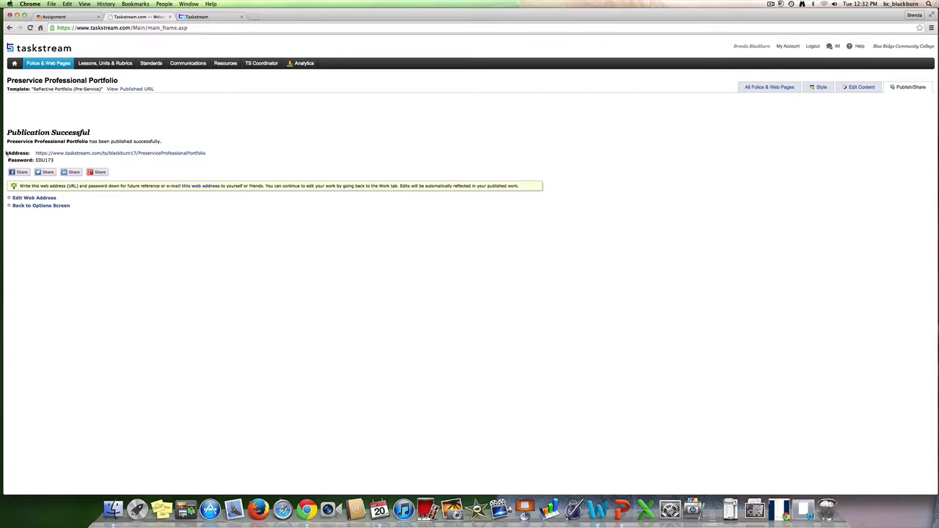
Copy the published Address and Password lines, then switch to the Moodle assignment tab
mouse_move(5, 150)
mouse_down()
mouse_move(58, 161)
mouse_move(10, 149)
mouse_up()
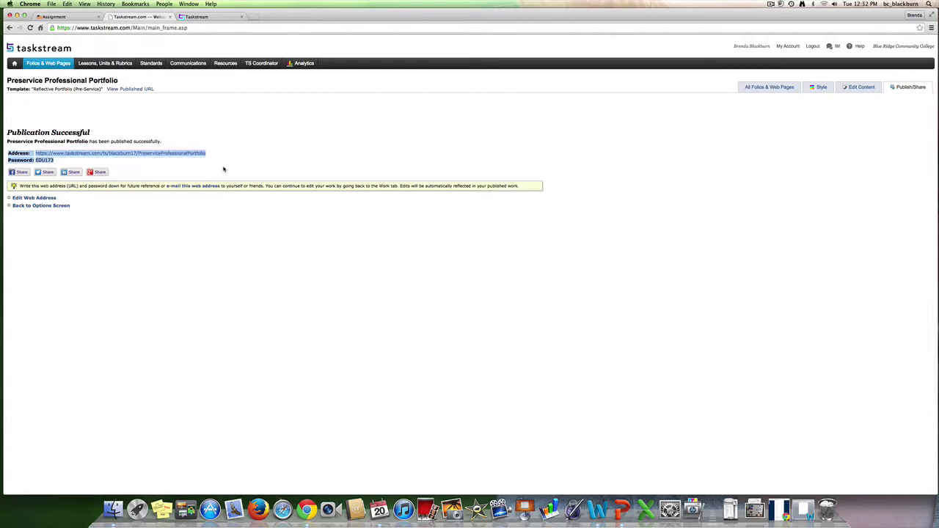
key(super+c)
click(83, 18)
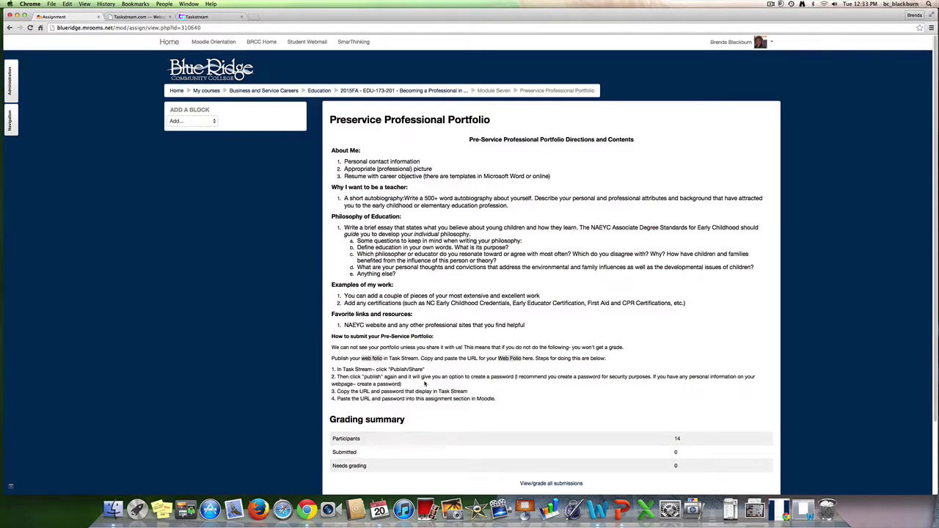
Scroll down and back up the Moodle Preservice Professional Portfolio assignment page to review it
scroll(567, 472, down, 2)
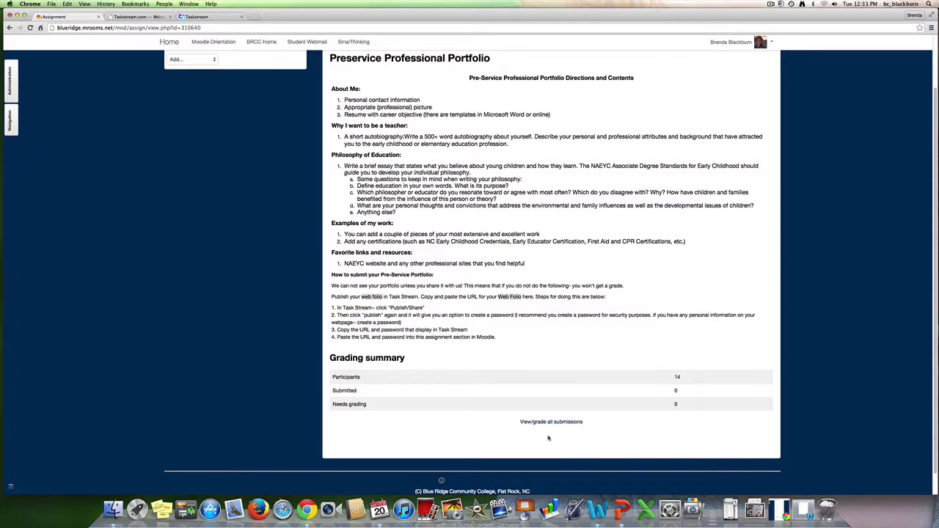
scroll(548, 432, up, 3)
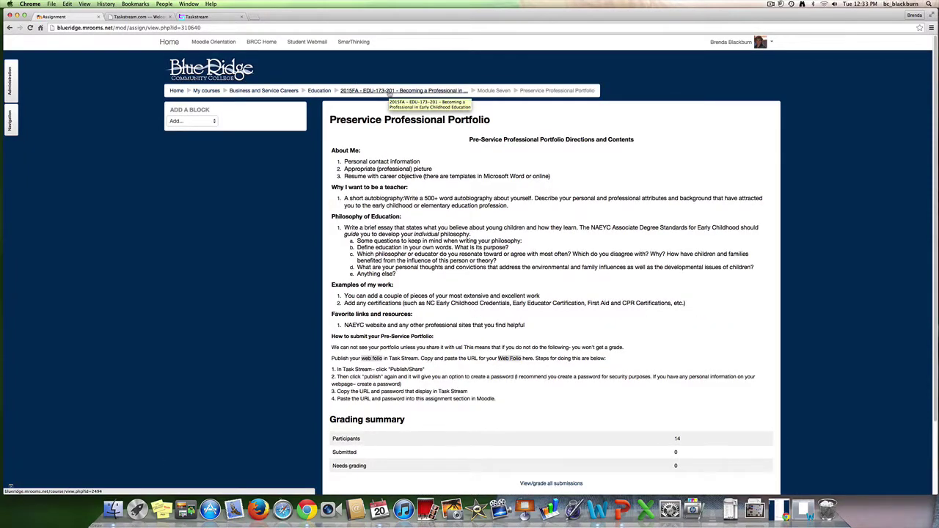
Back in Taskstream, open the Folios & Web Pages list, then go to the home page
click(127, 16)
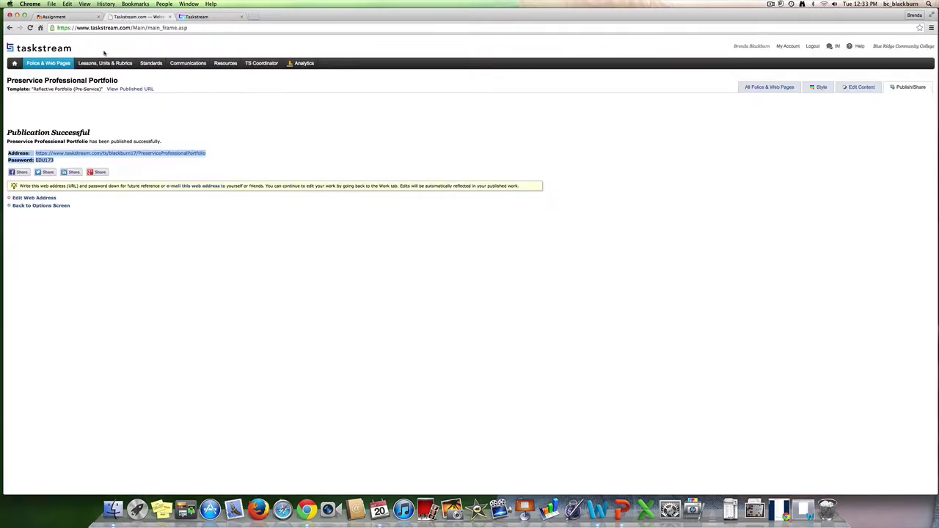
click(44, 63)
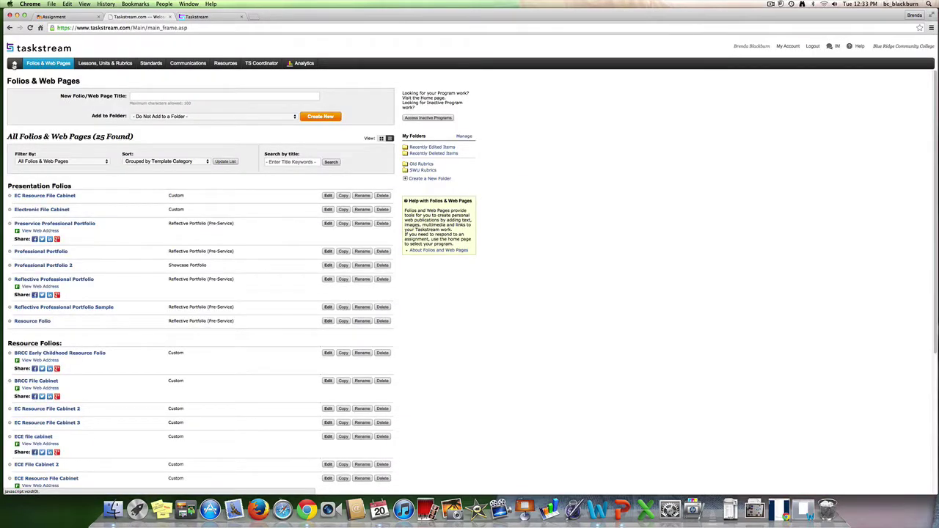
click(14, 64)
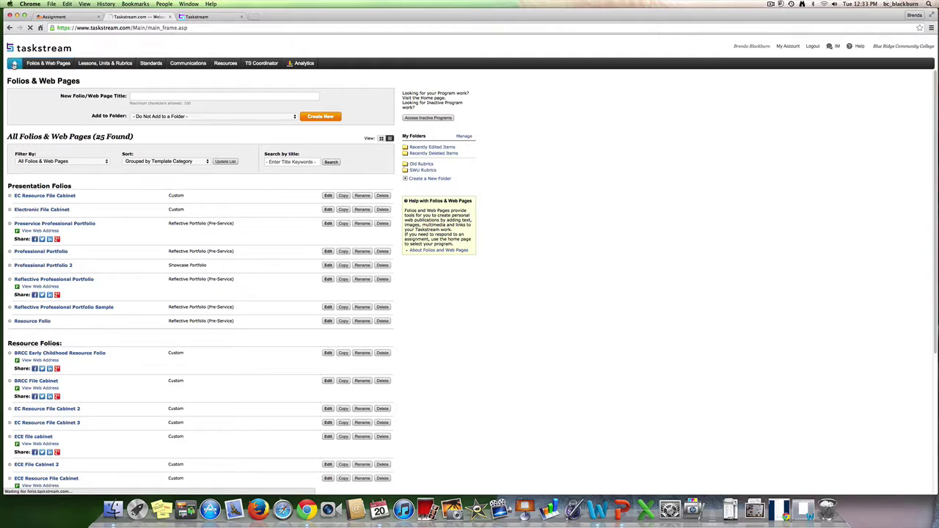